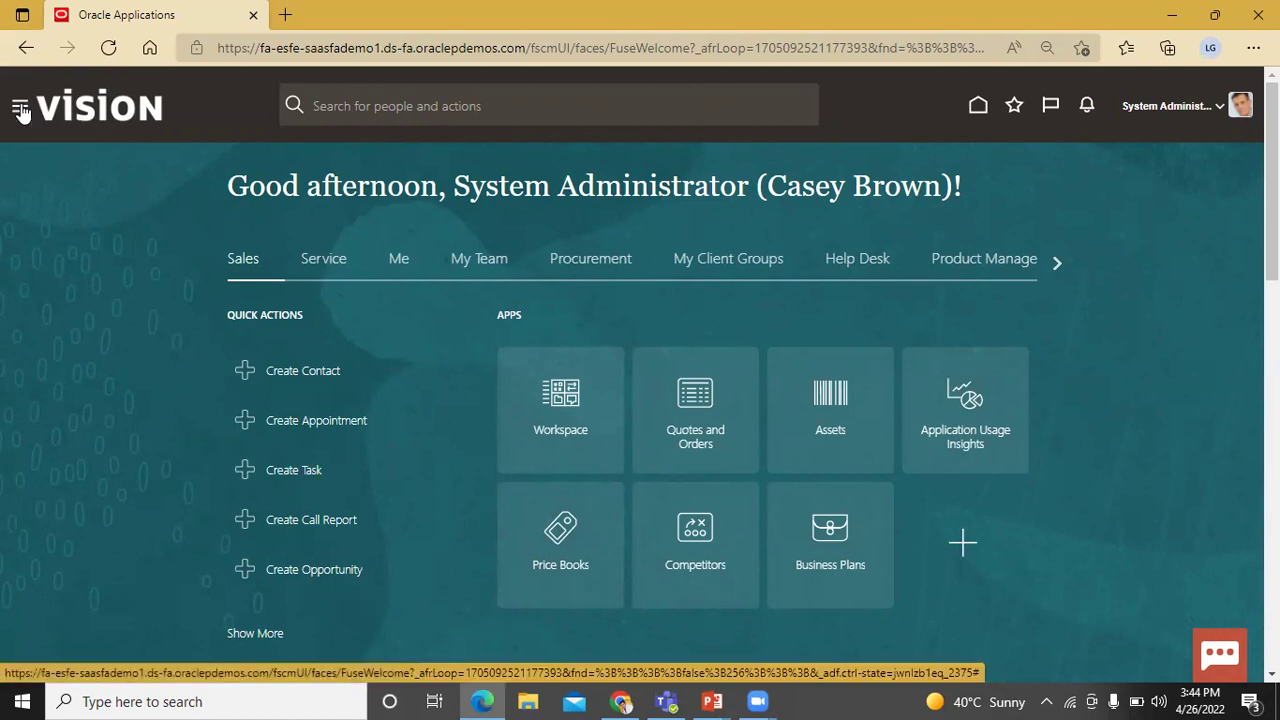
# Open the Sandboxes page from the Configuration group of the navigator
pyautogui.click(20, 109)
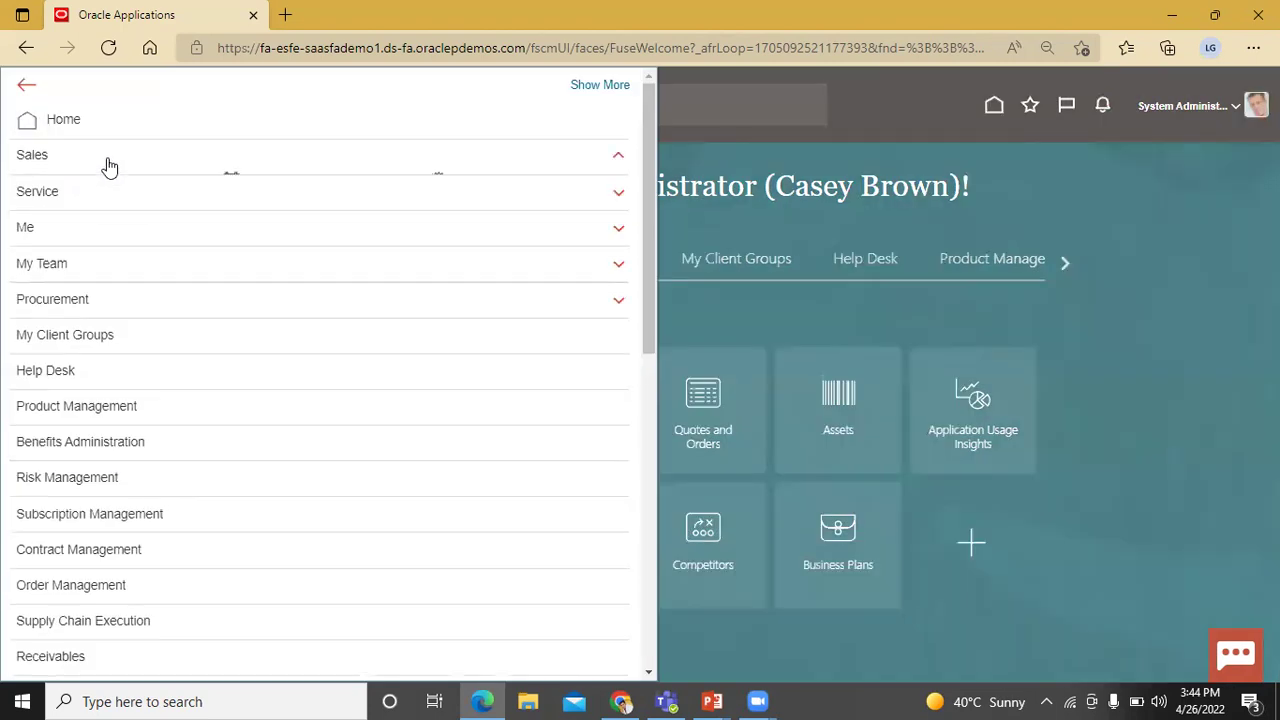
pyautogui.click(105, 165)
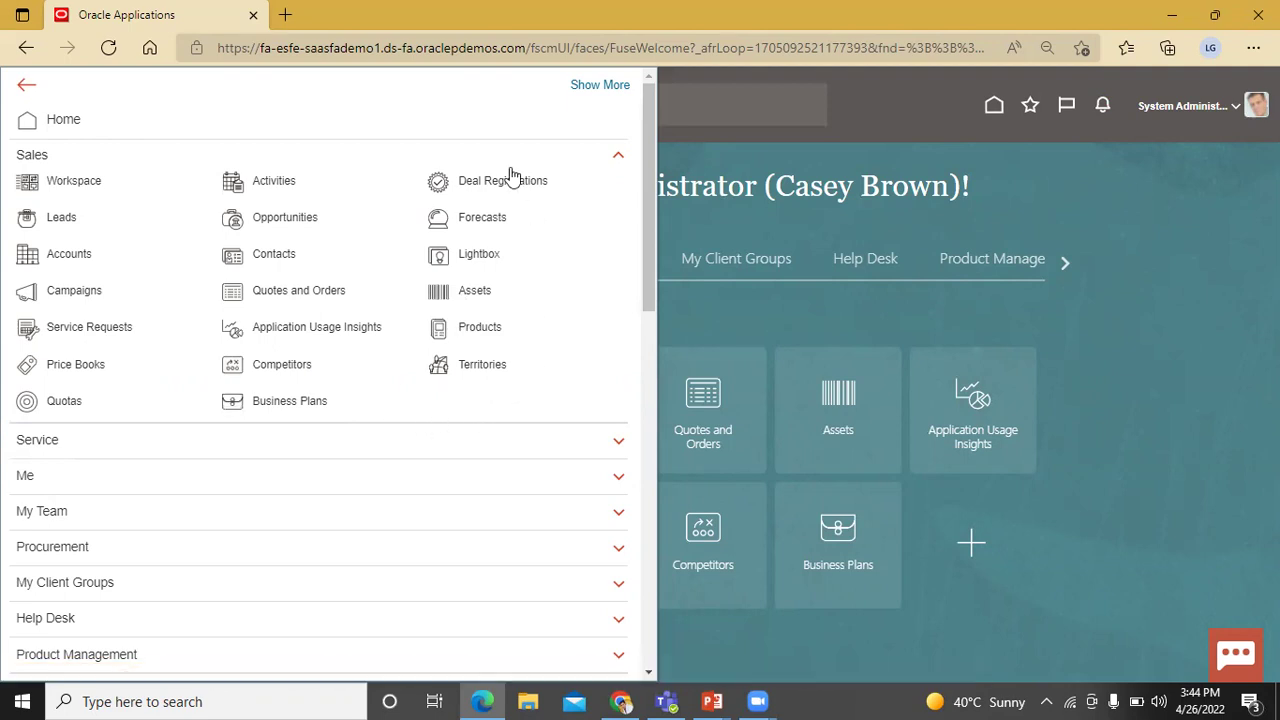
pyautogui.click(591, 158)
pyautogui.scroll(-4, 591, 158)
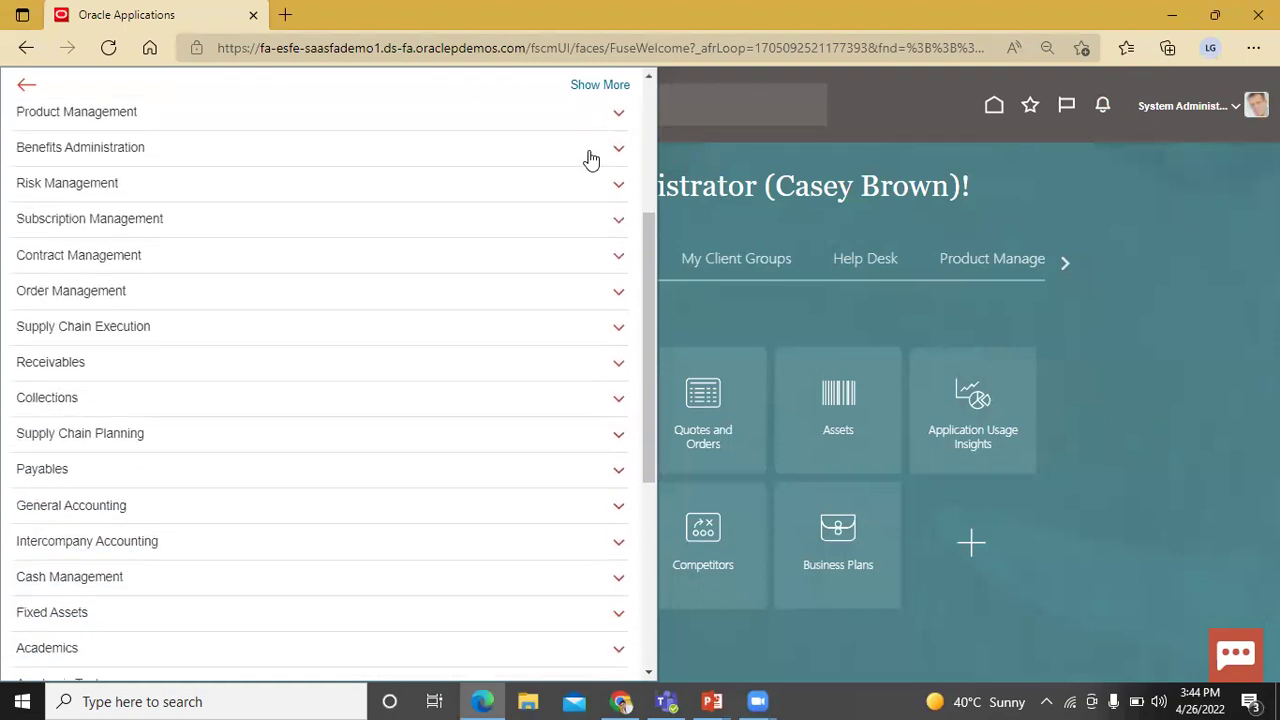
pyautogui.scroll(-3, 591, 158)
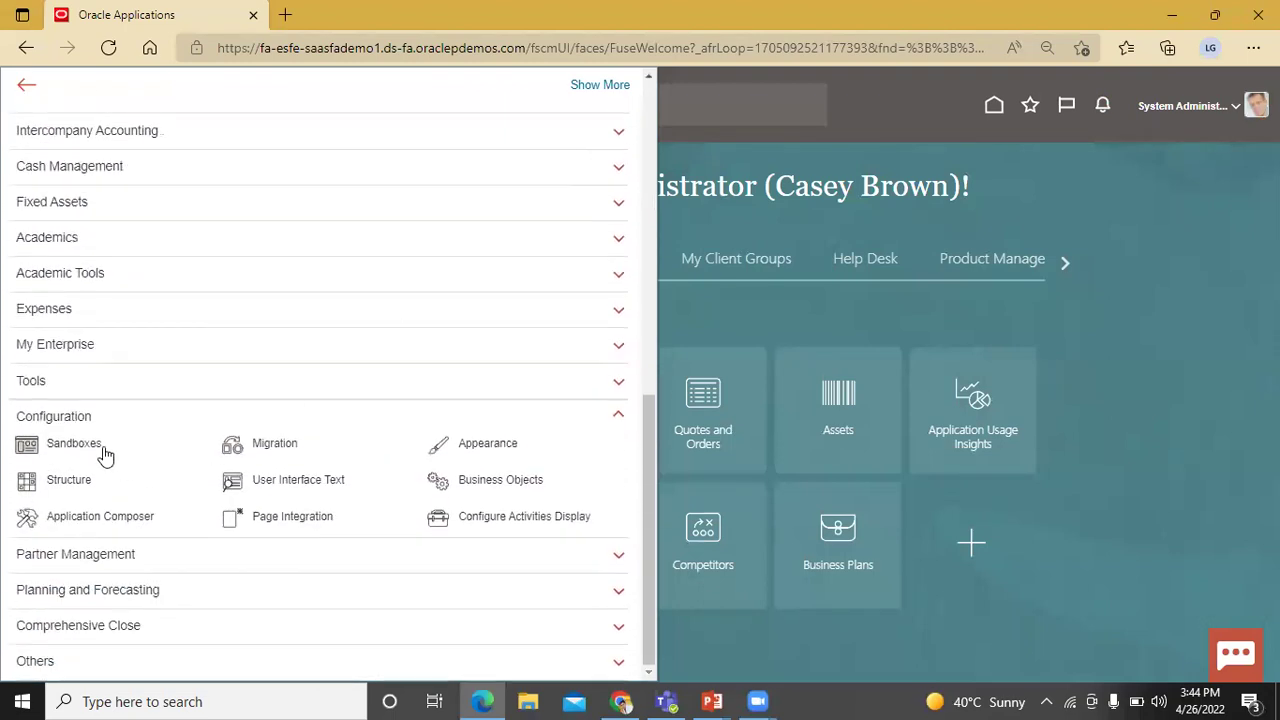
pyautogui.click(106, 420)
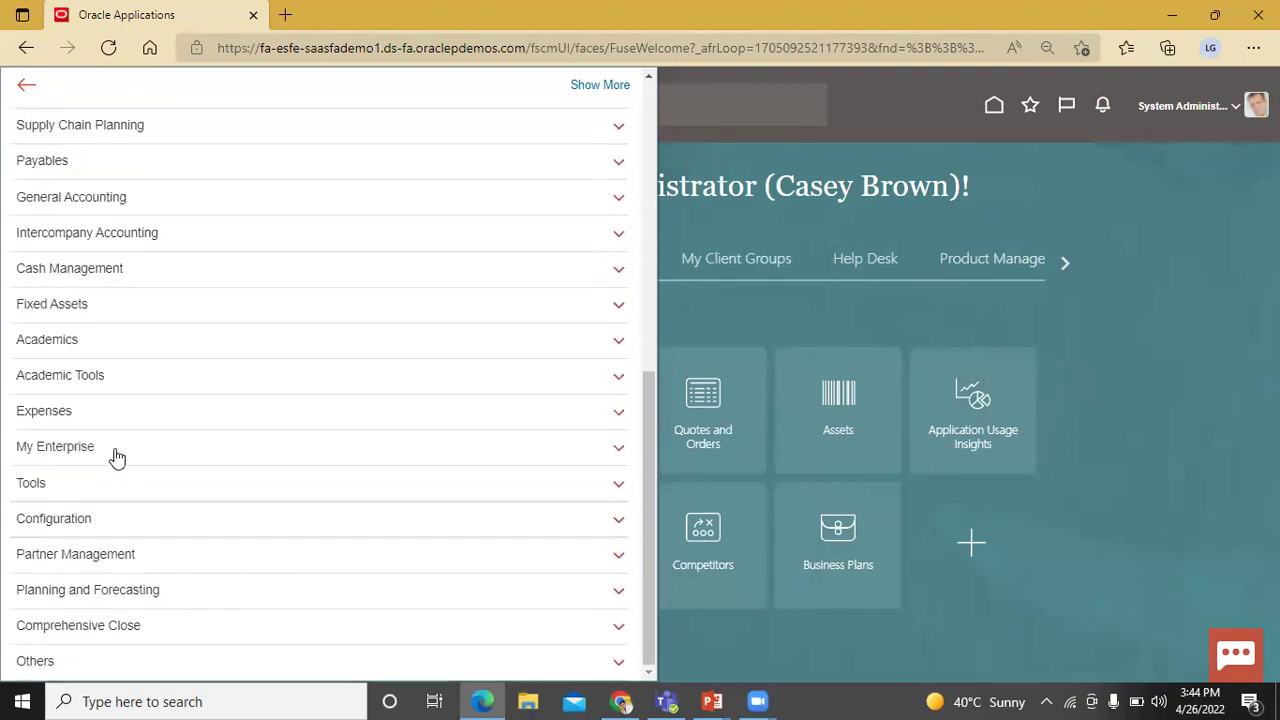
pyautogui.click(103, 515)
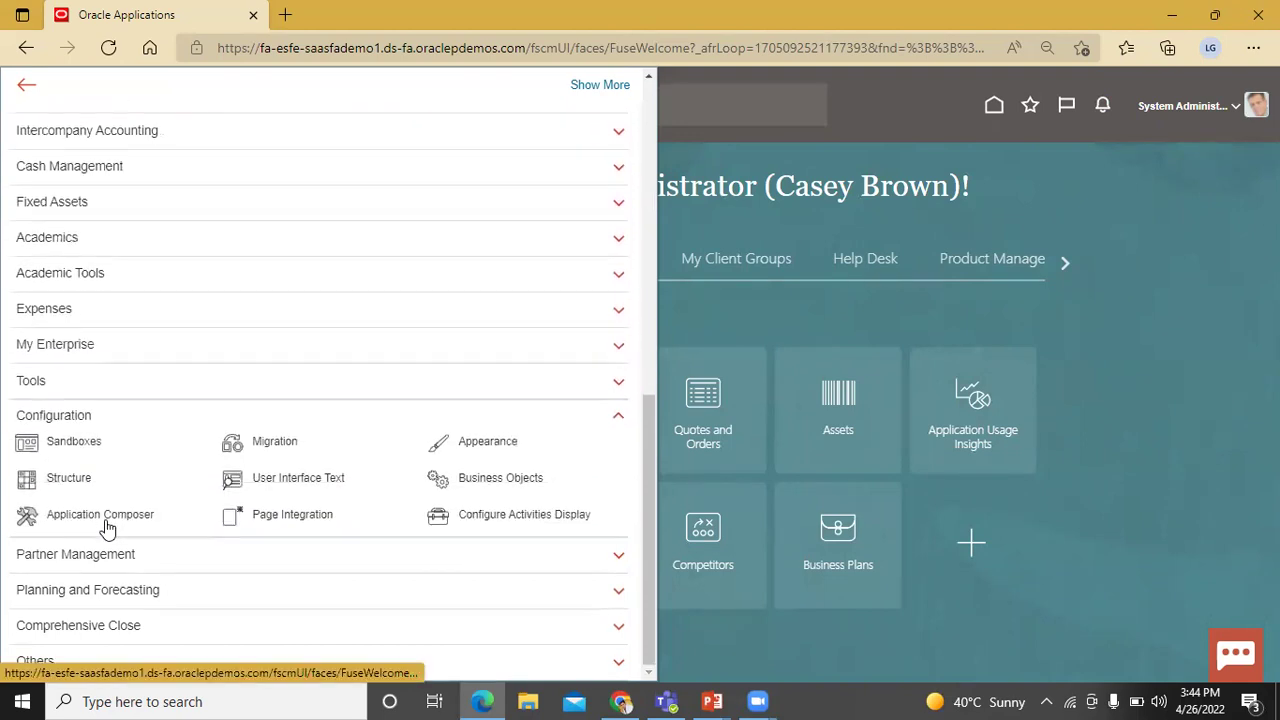
pyautogui.click(77, 443)
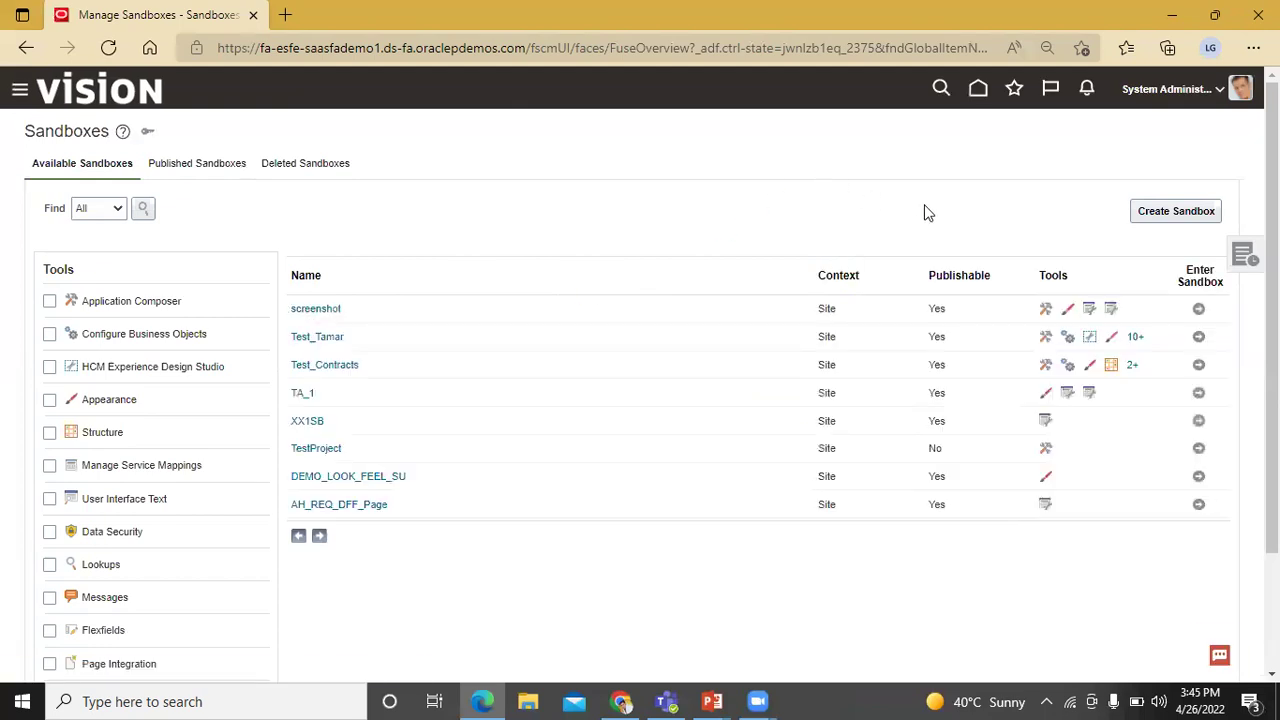
# Start a new sandbox and name it BISP_Promotions
pyautogui.click(1174, 215)
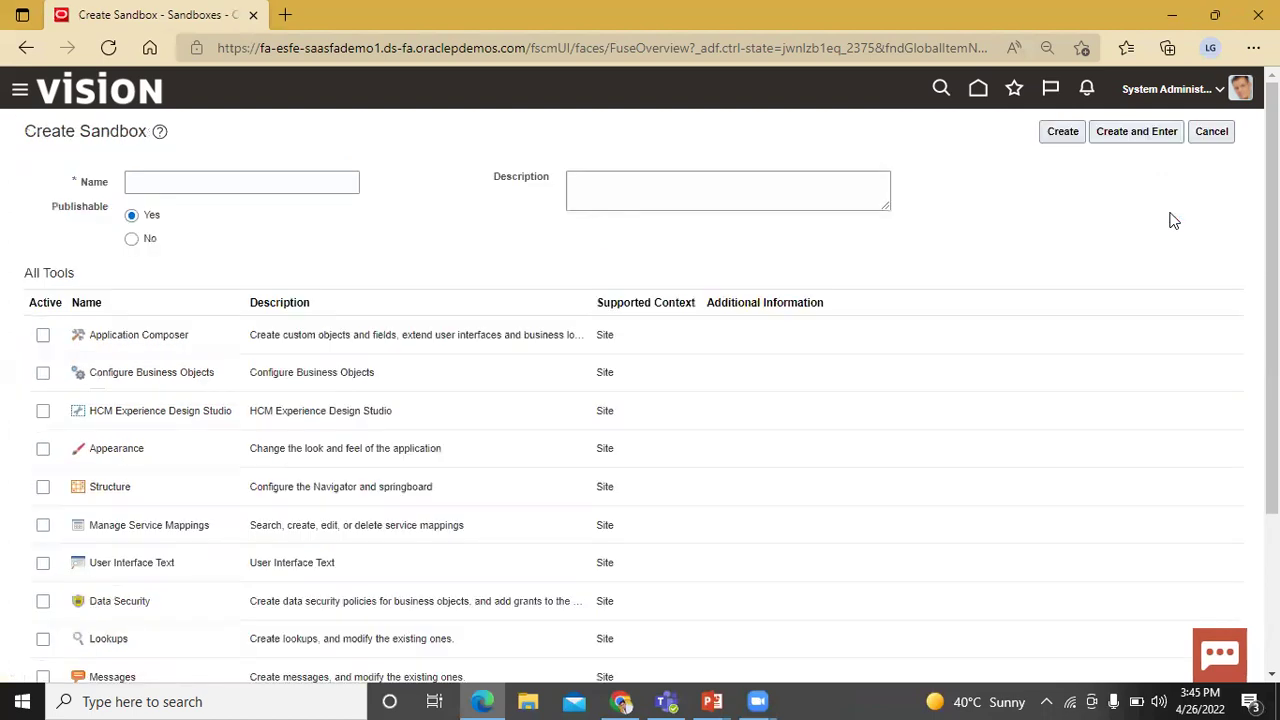
pyautogui.click(270, 187)
pyautogui.write('BISF')
pyautogui.write('_')
pyautogui.write('Promotions')
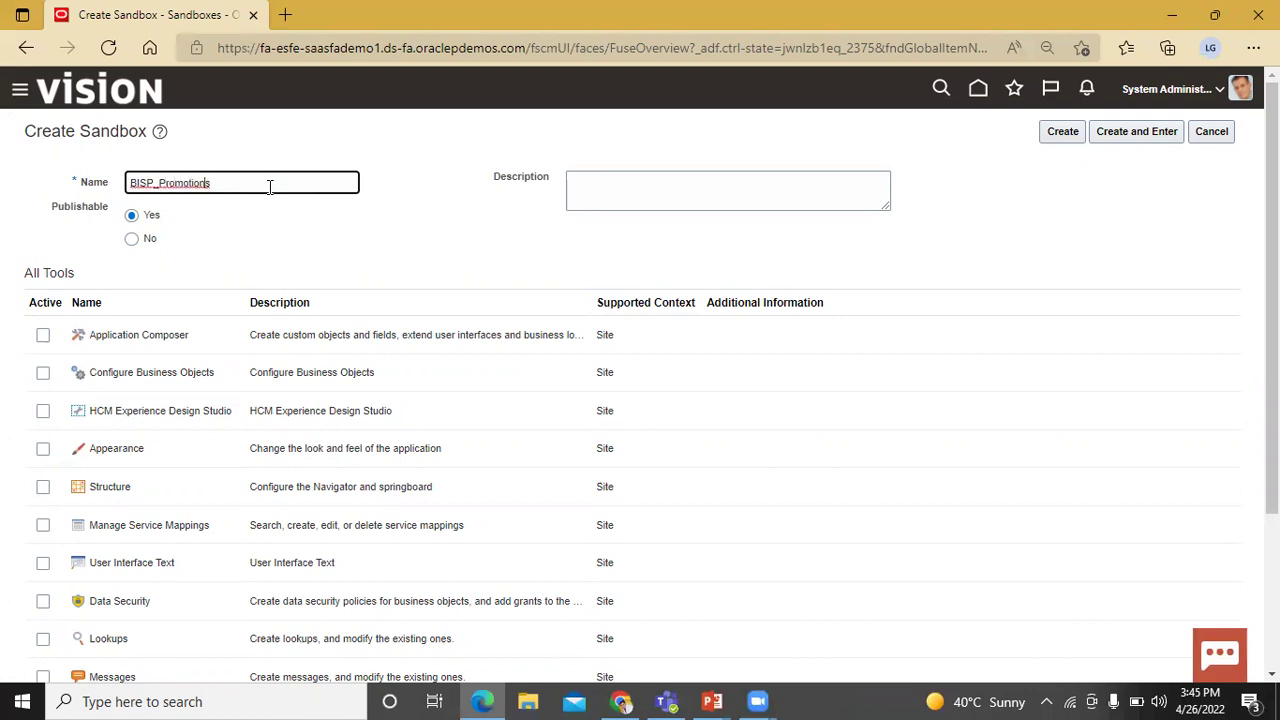
pyautogui.click(286, 236)
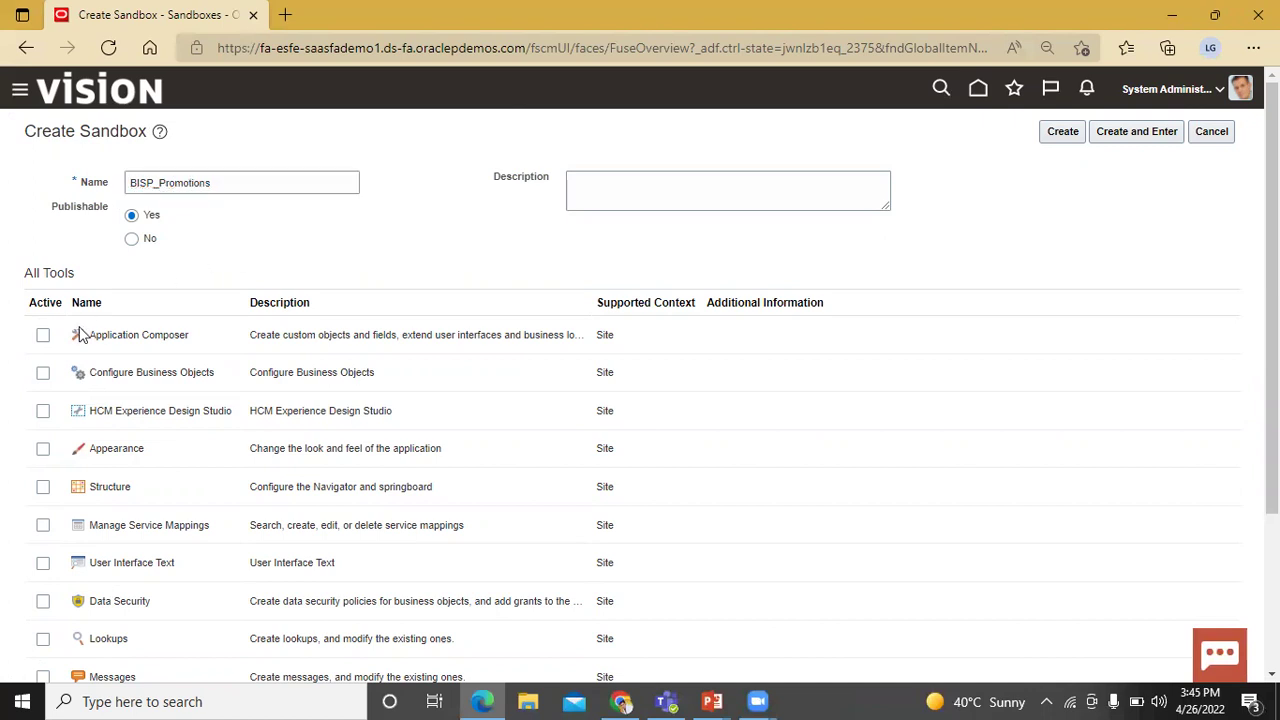
# Activate the Application Composer and Structure tools for the sandbox, and create and enter it
pyautogui.click(42, 337)
pyautogui.click(42, 487)
pyautogui.click(1141, 140)
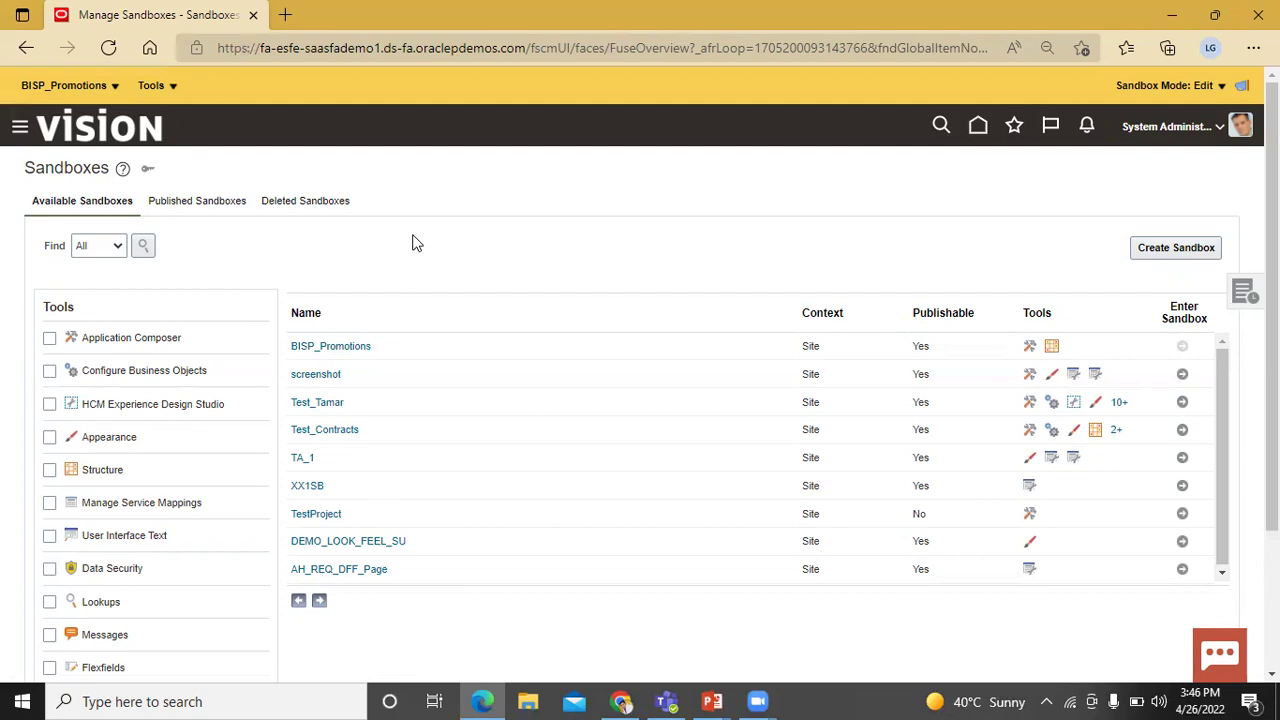
# Open the Structure page from the Configuration group while in the sandbox
pyautogui.click(19, 131)
pyautogui.scroll(-10, 163, 323)
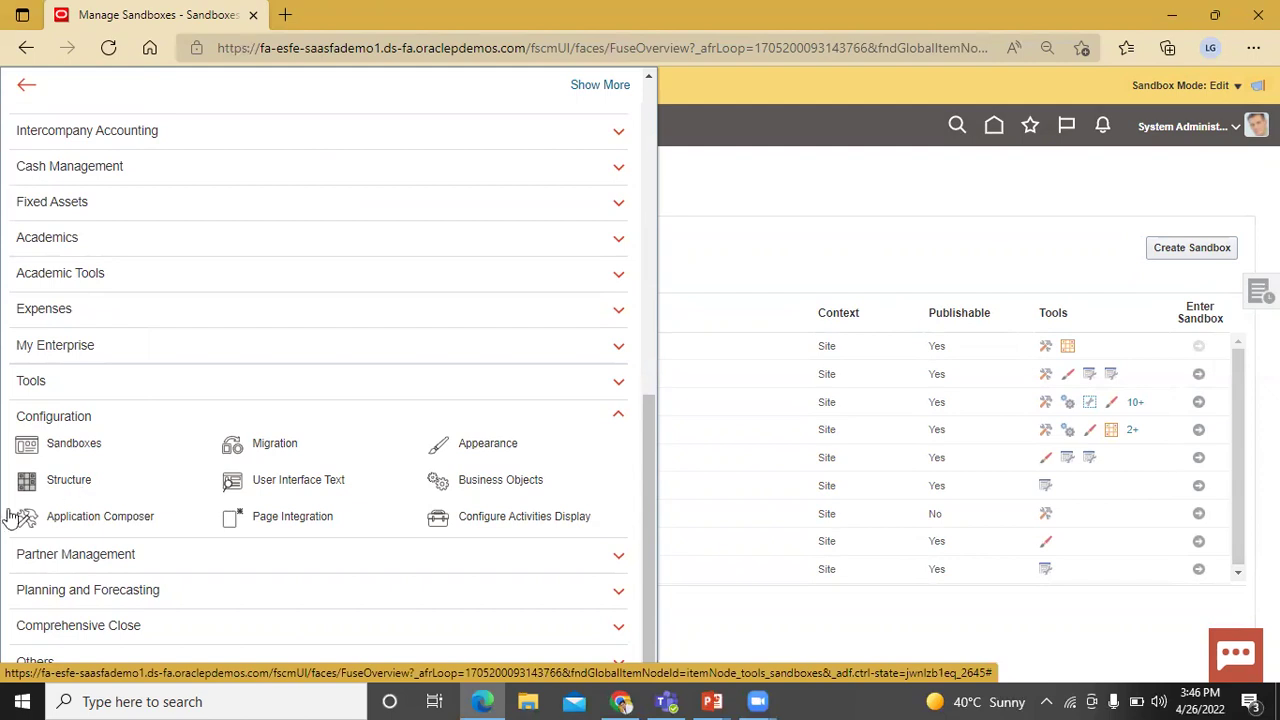
pyautogui.click(80, 486)
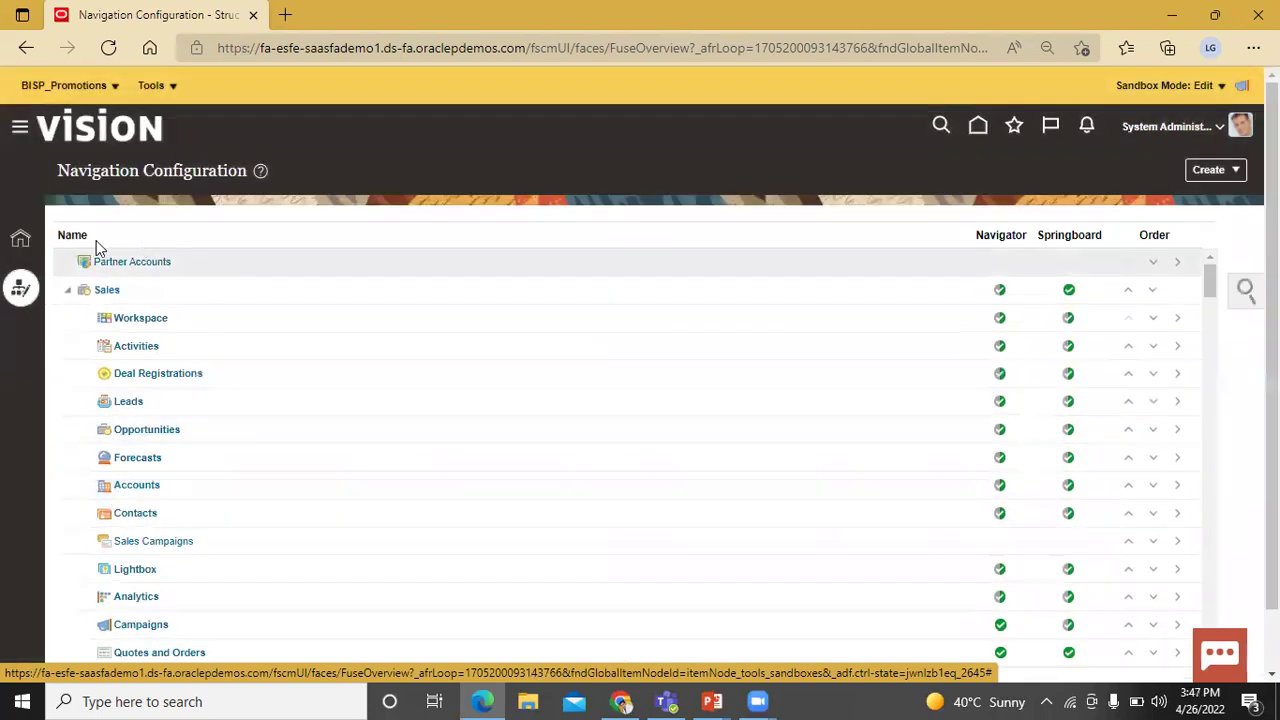
# Open the Promotions page entry in the Sales group of the navigation configuration for editing
pyautogui.click(63, 294)
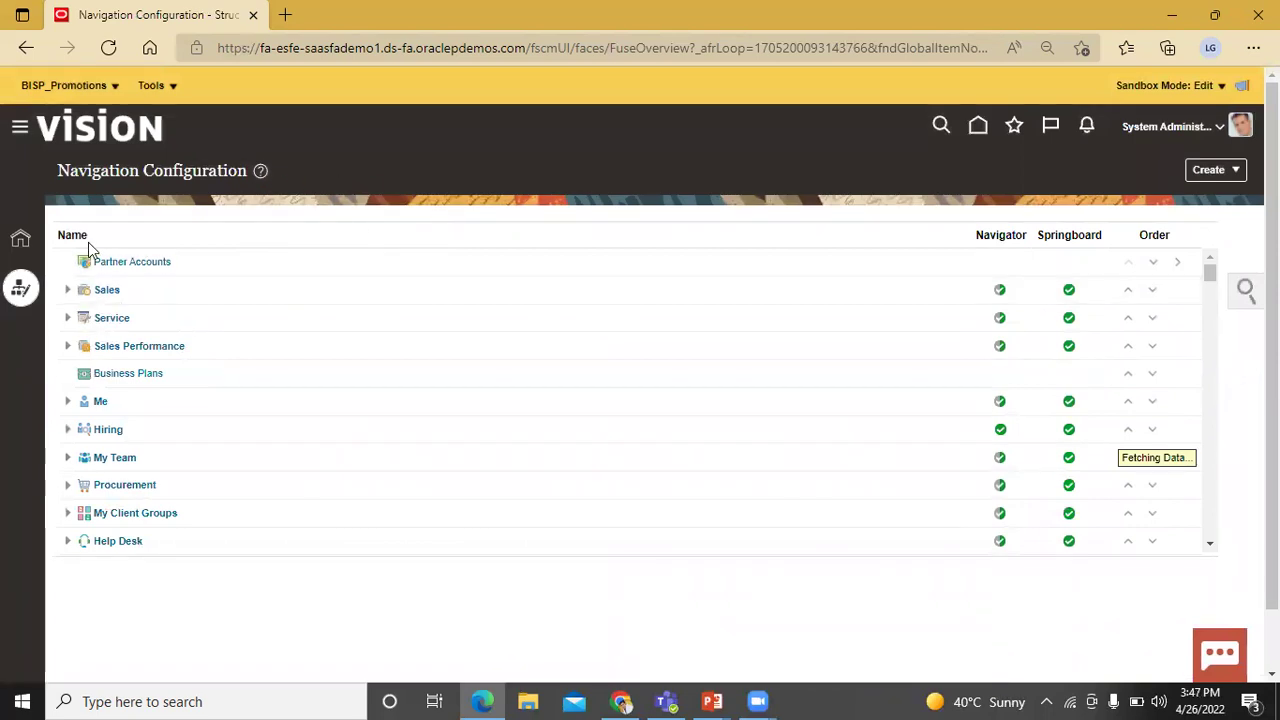
pyautogui.click(69, 292)
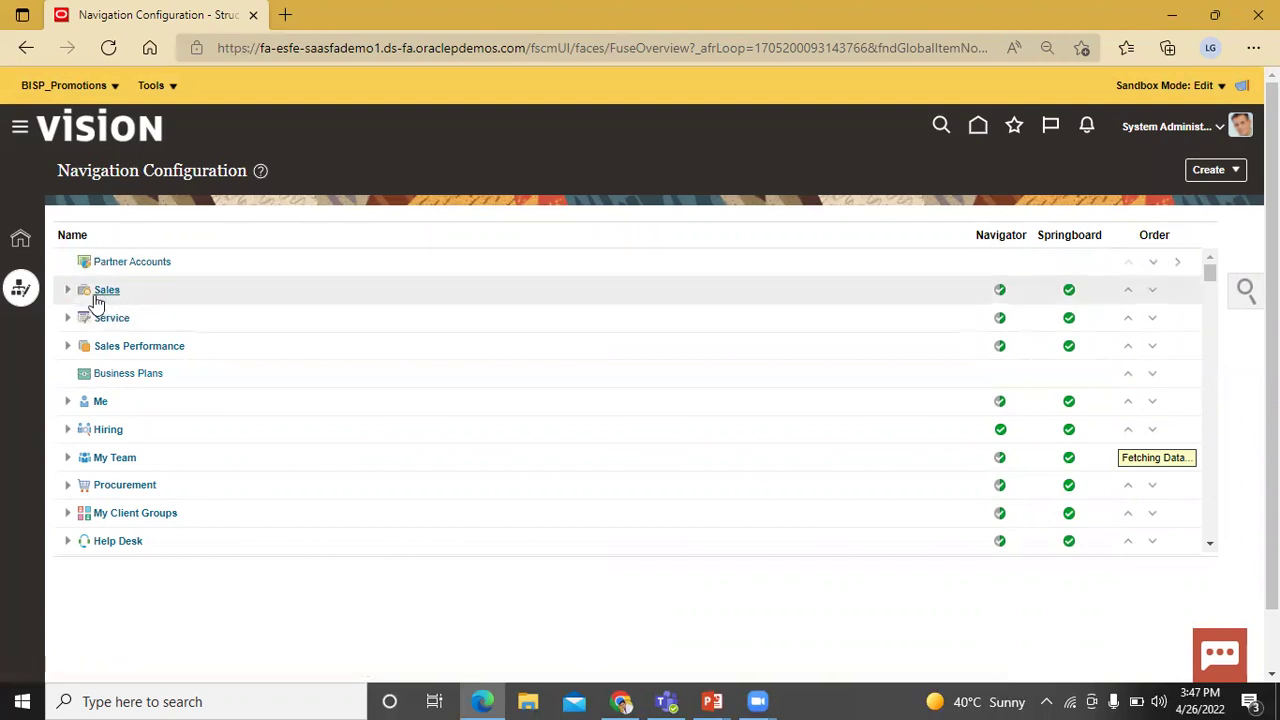
pyautogui.click(69, 292)
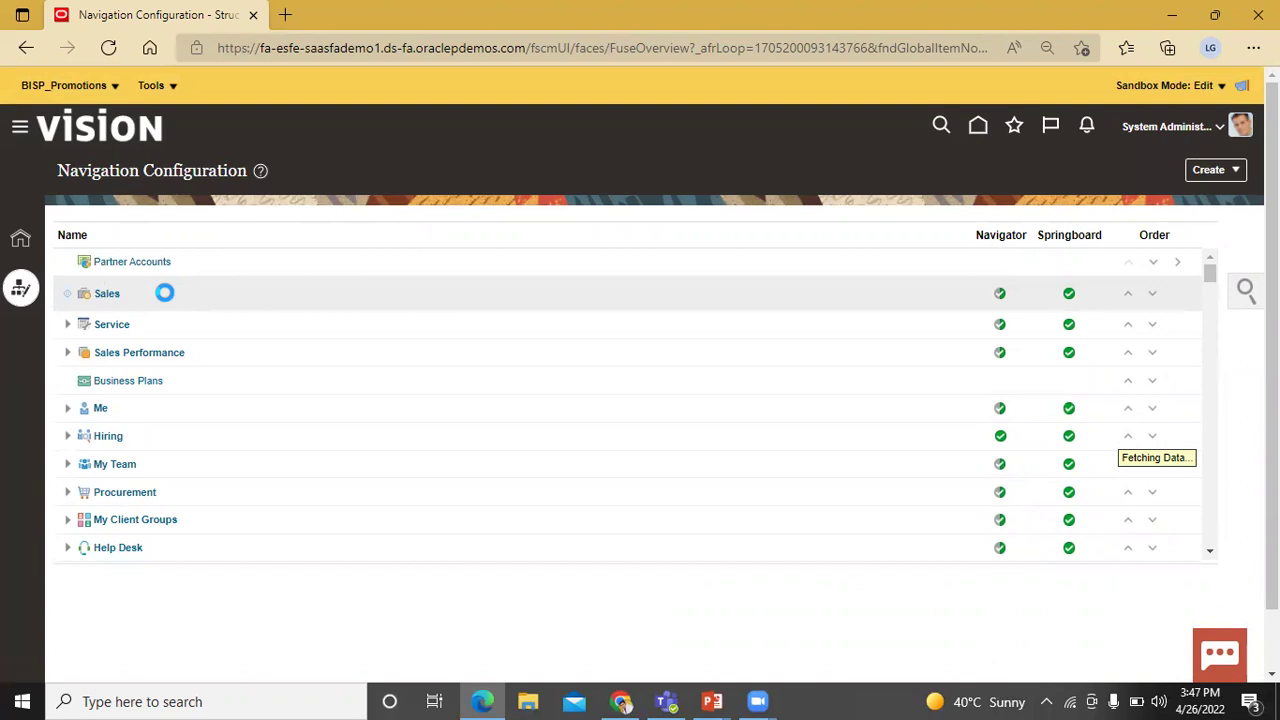
pyautogui.click(134, 293)
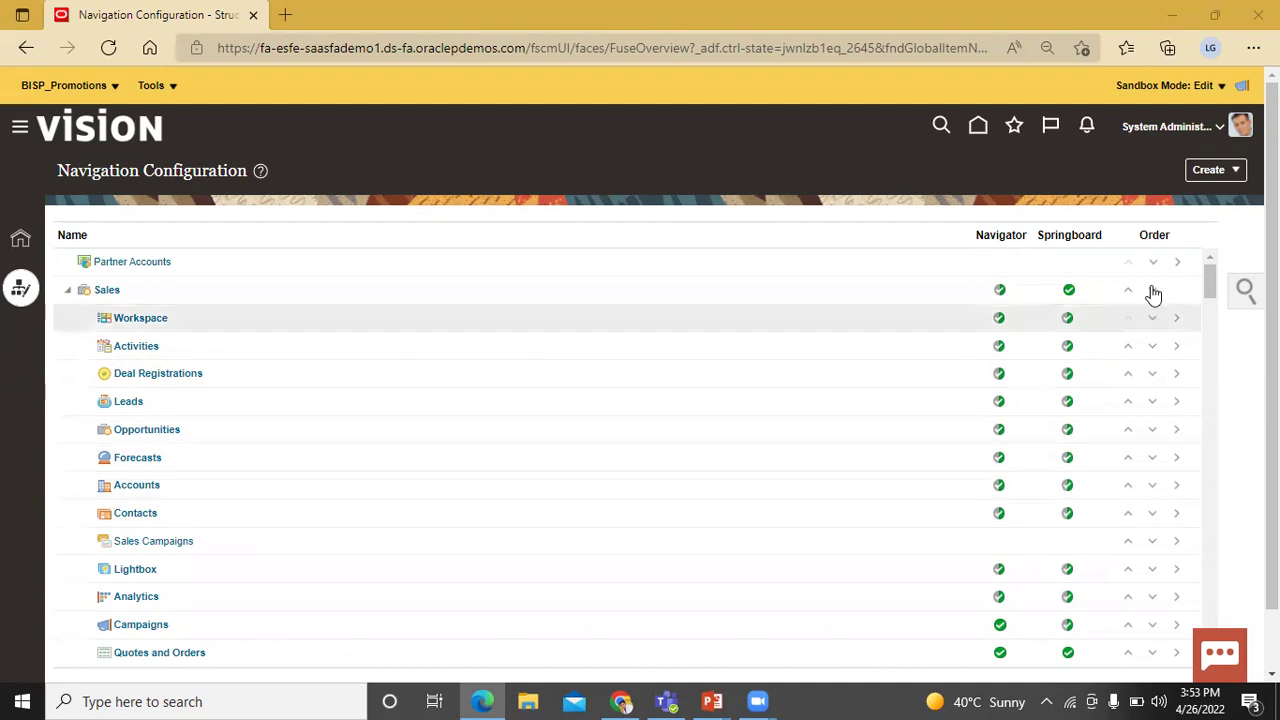
pyautogui.moveTo(1209, 285); pyautogui.dragTo(1212, 319)
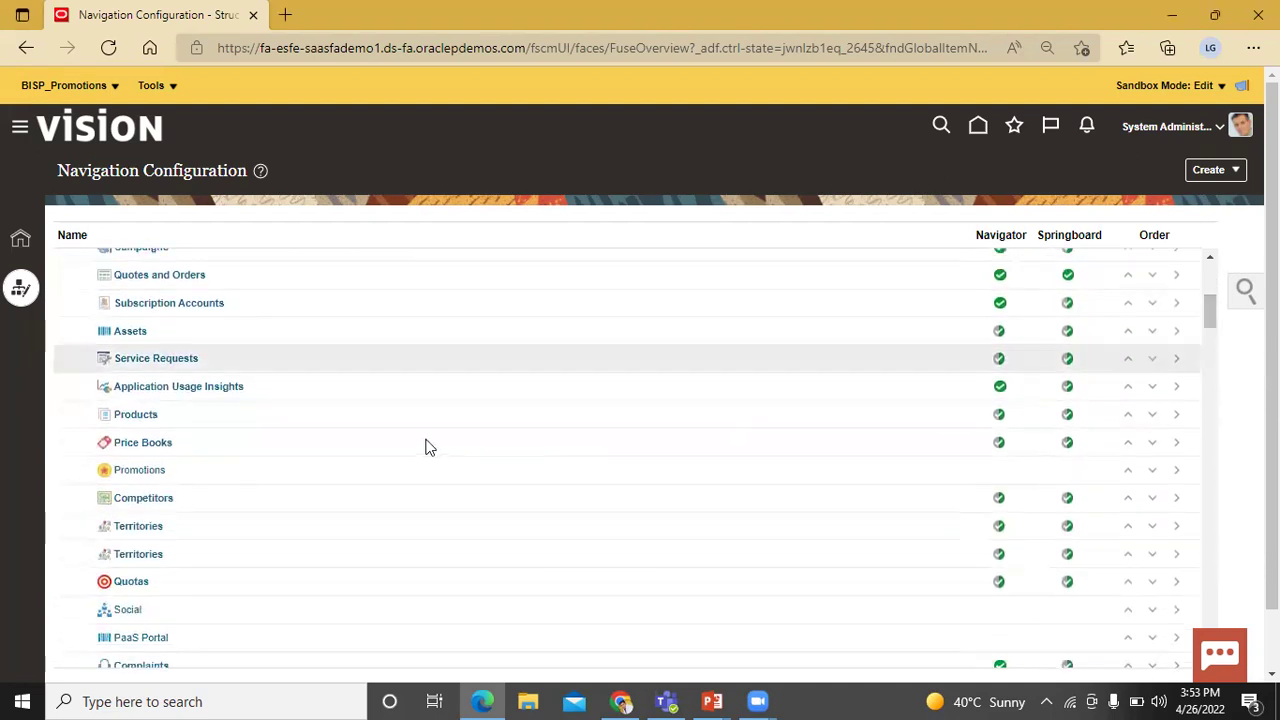
pyautogui.click(137, 476)
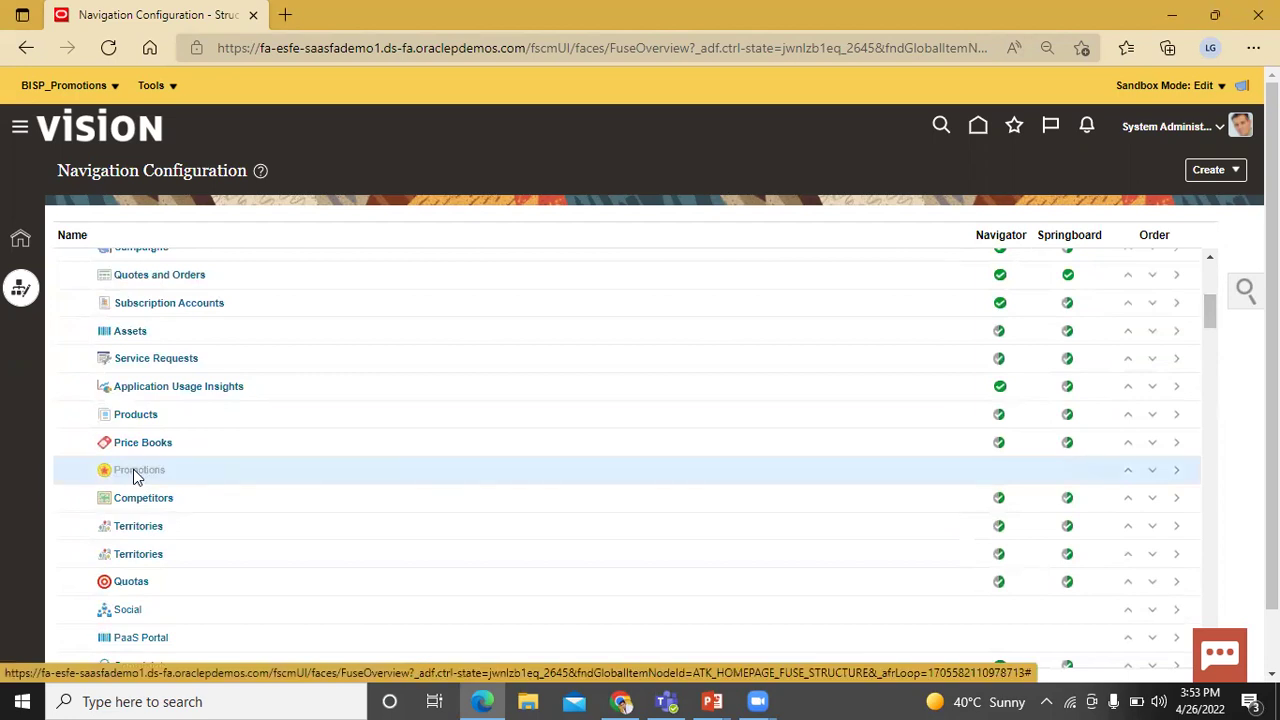
pyautogui.click(712, 700)
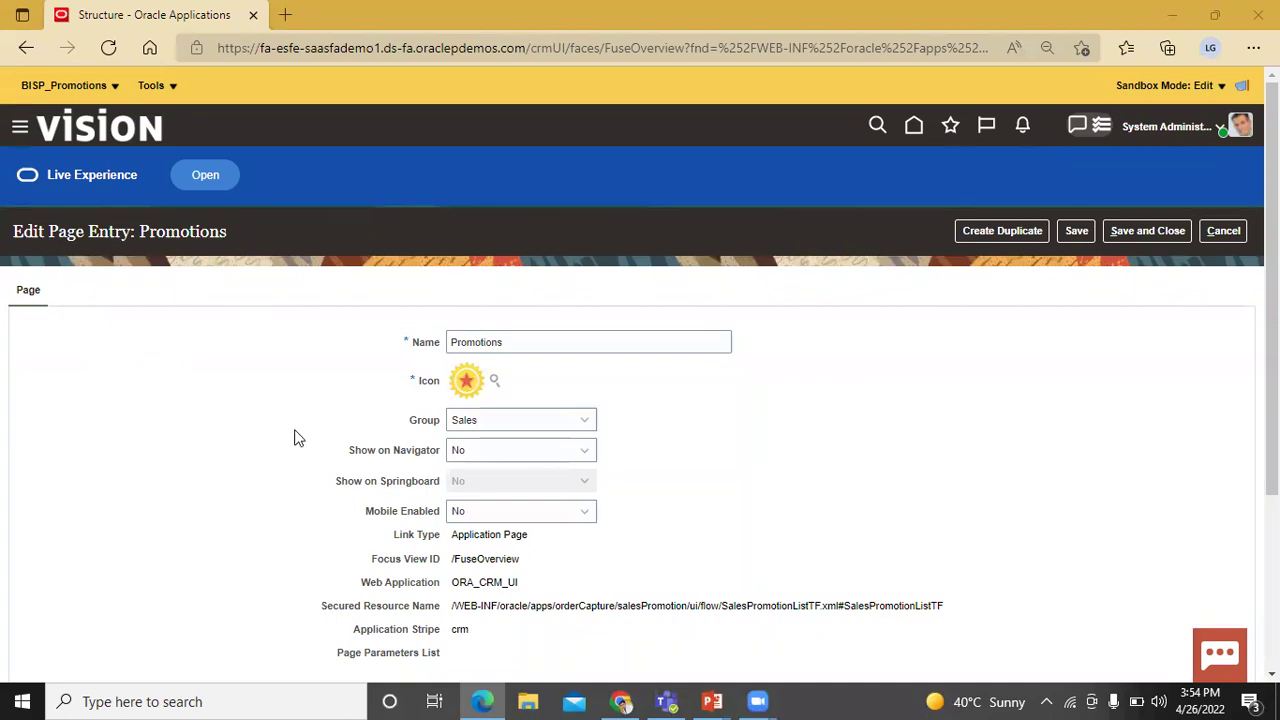
# Set Show on Navigator and Show on Springboard to Yes for the Promotions page entry, and save and close it
pyautogui.click(585, 453)
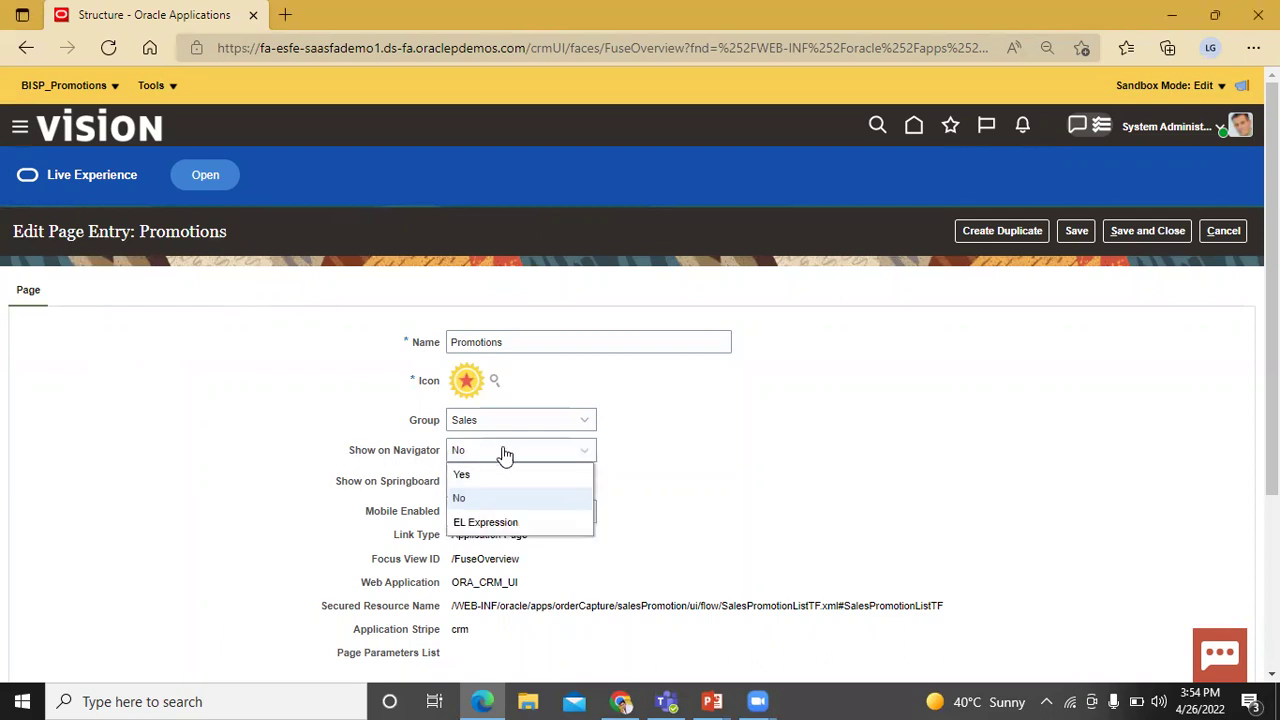
pyautogui.click(519, 476)
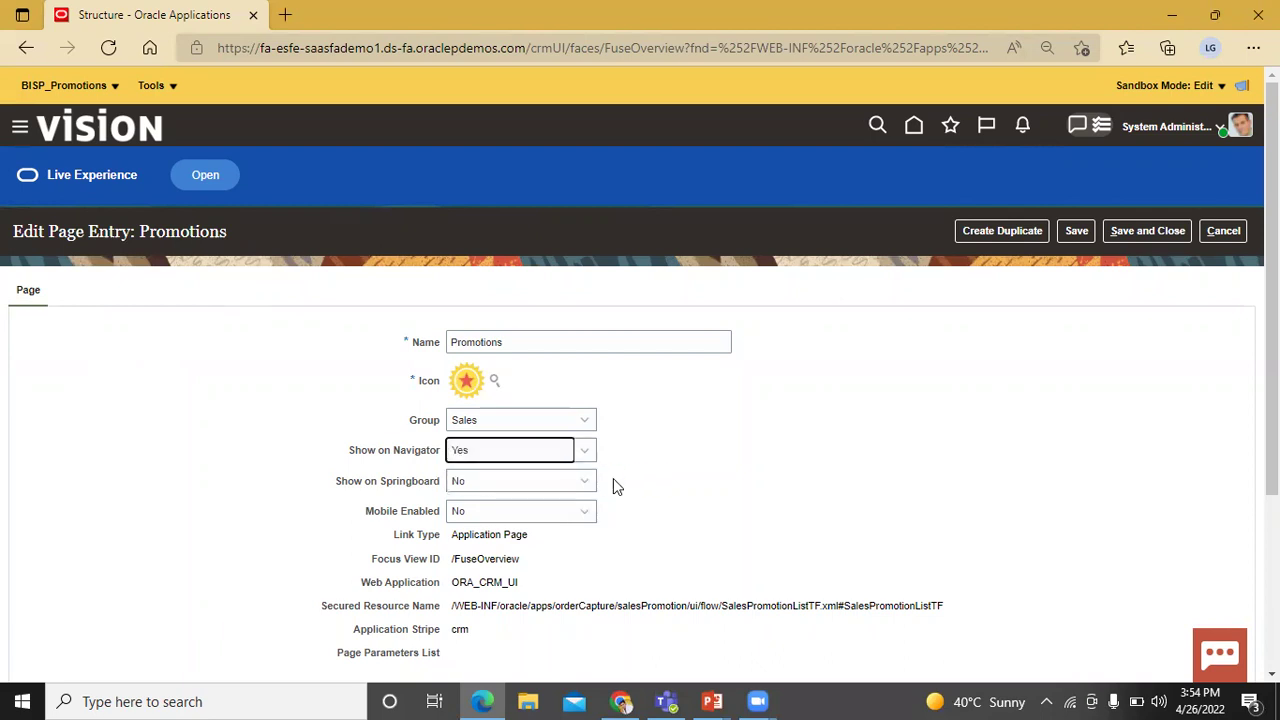
pyautogui.click(586, 485)
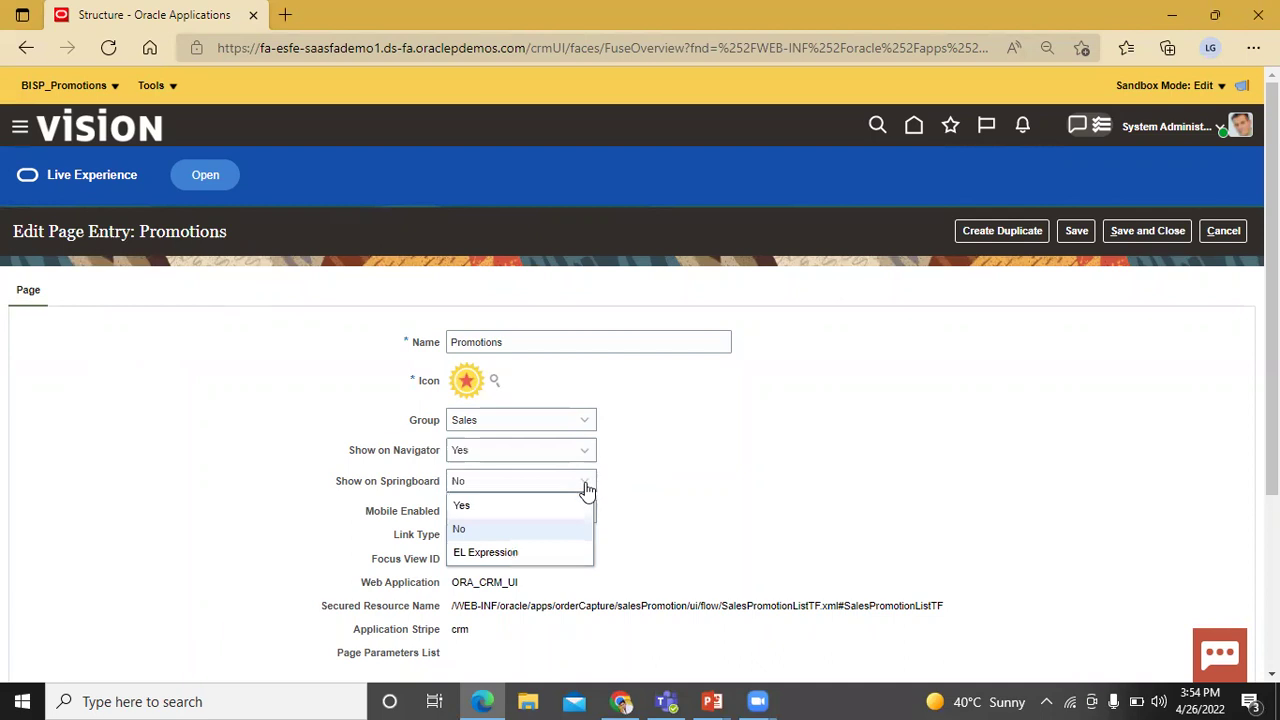
pyautogui.click(575, 506)
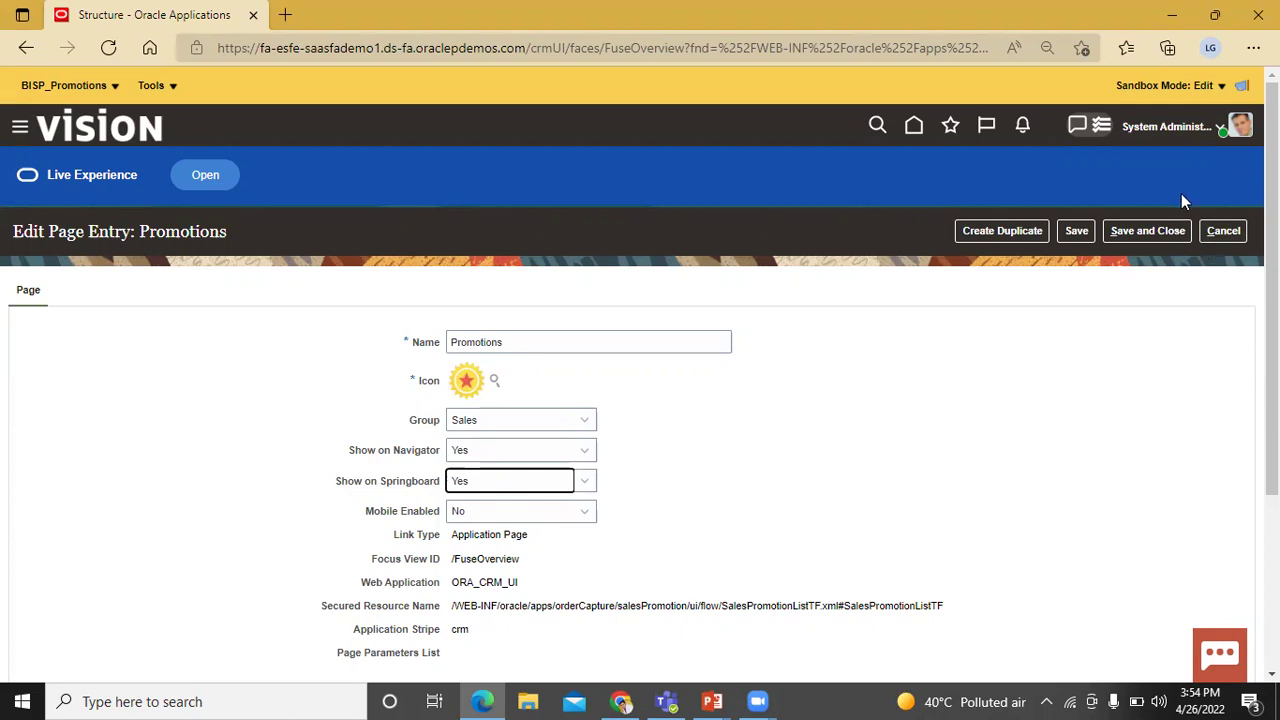
pyautogui.click(1153, 231)
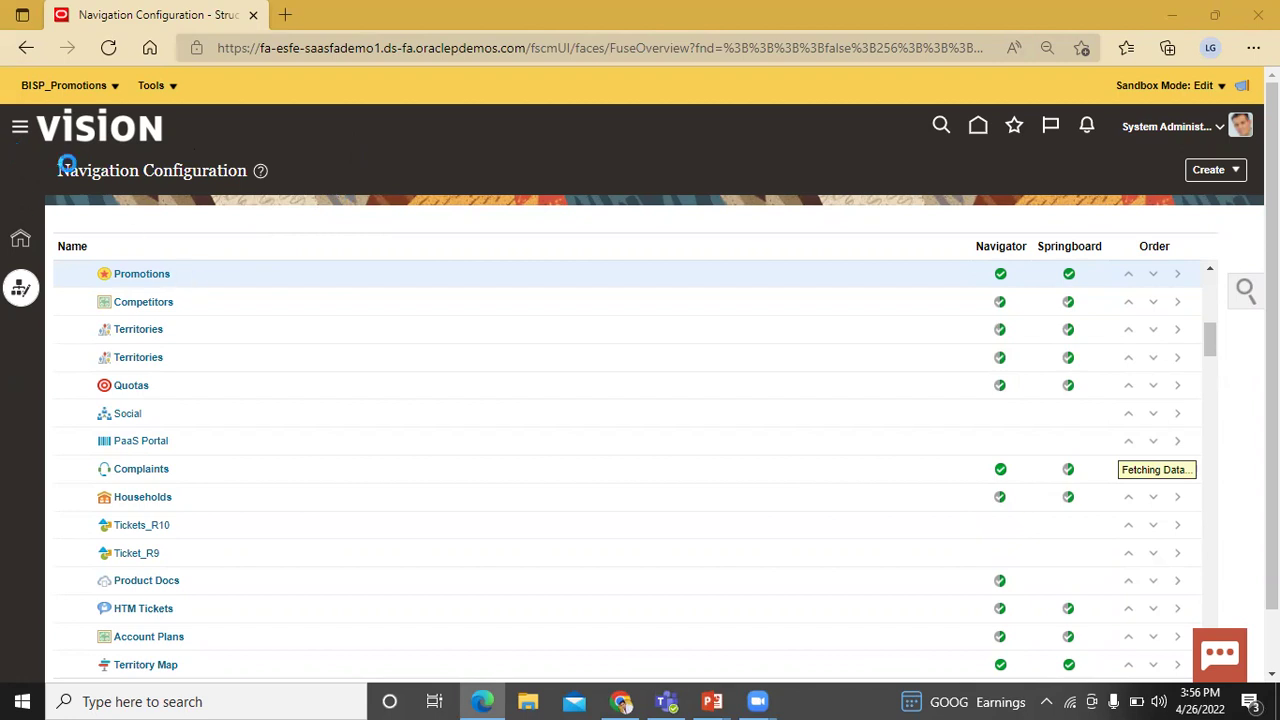
# Open the Promotions page from the Sales group of the navigator
pyautogui.click(20, 130)
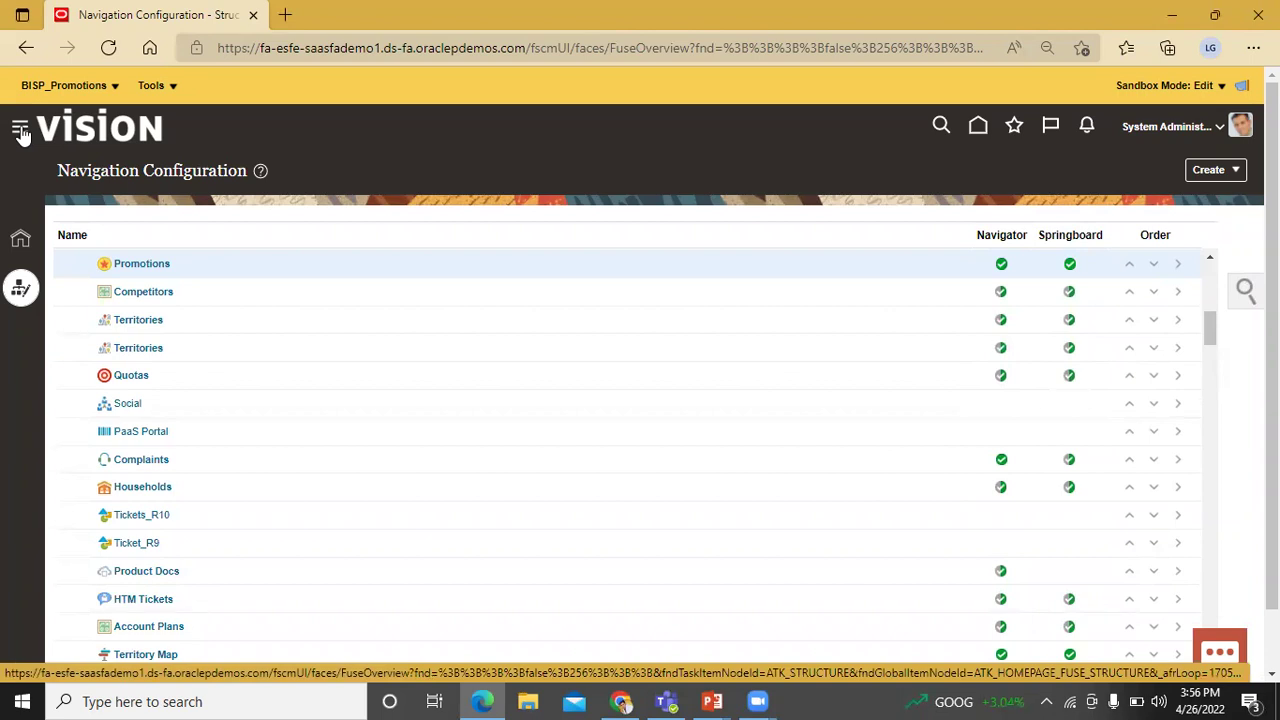
pyautogui.click(20, 130)
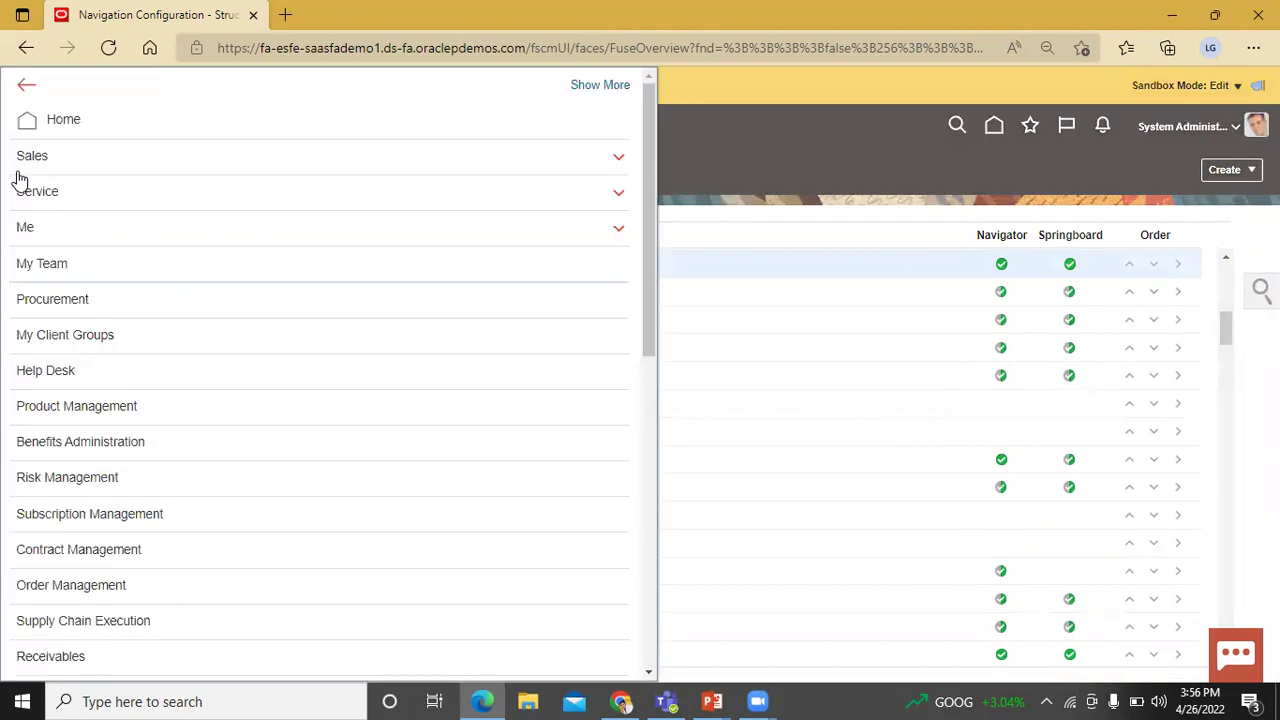
pyautogui.click(97, 157)
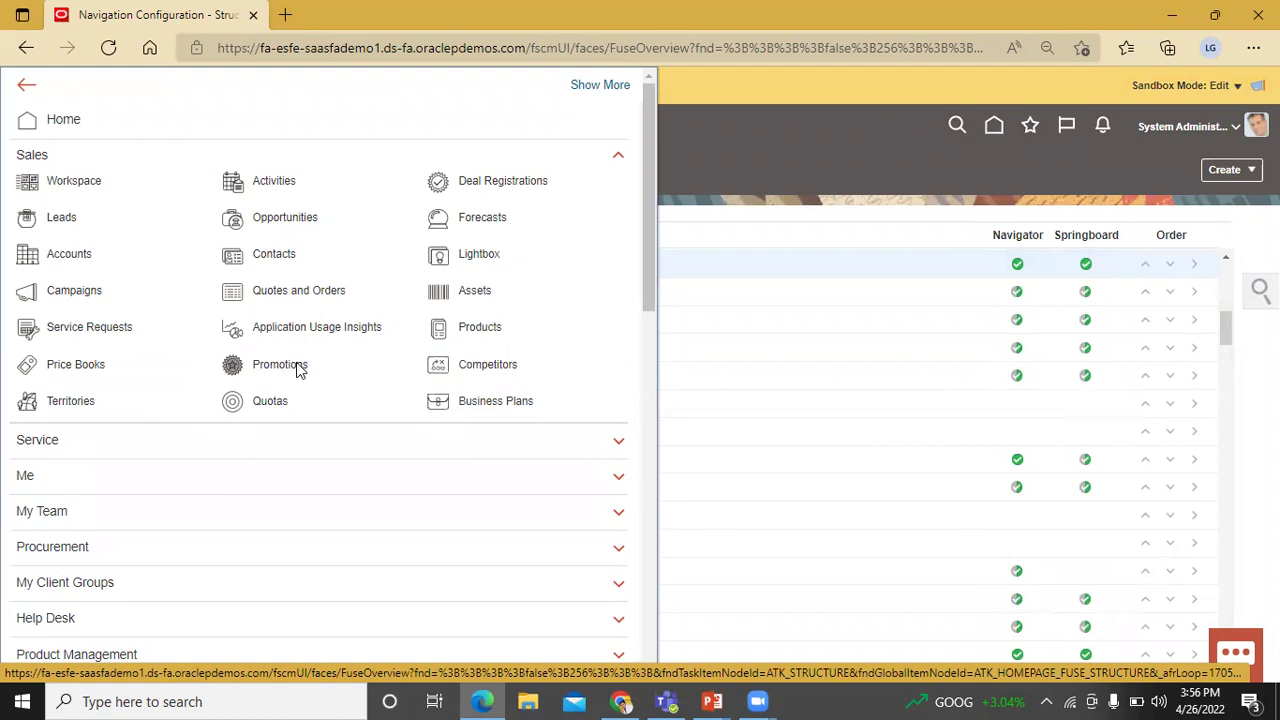
pyautogui.click(240, 363)
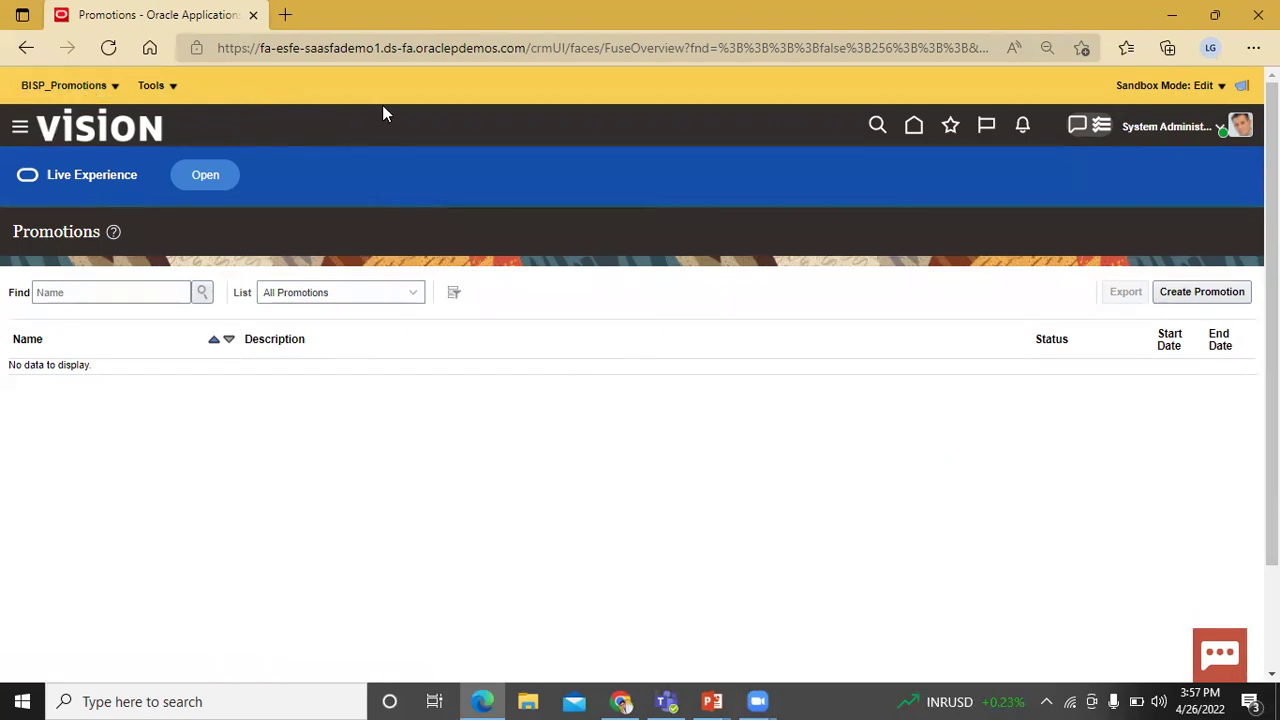
# Publish the BISP_Promotions sandbox from its details page and confirm the publication
pyautogui.click(104, 87)
pyautogui.click(61, 139)
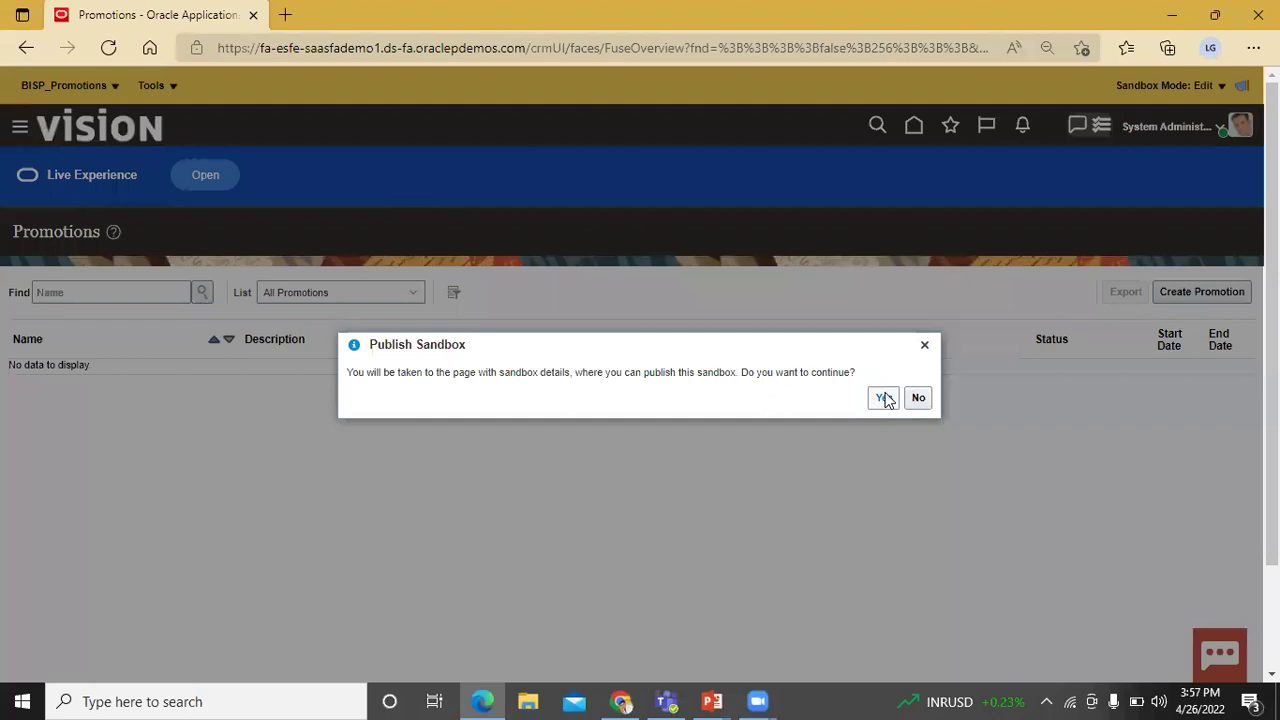
pyautogui.click(884, 400)
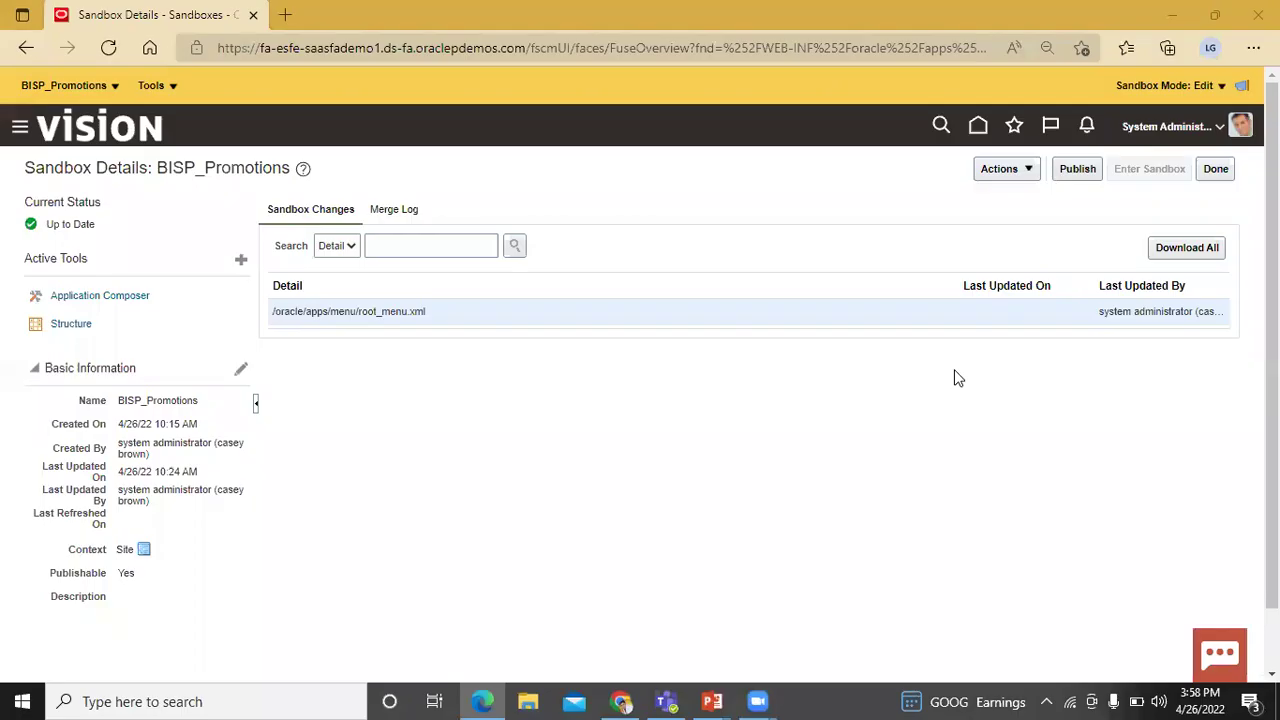
pyautogui.click(1070, 174)
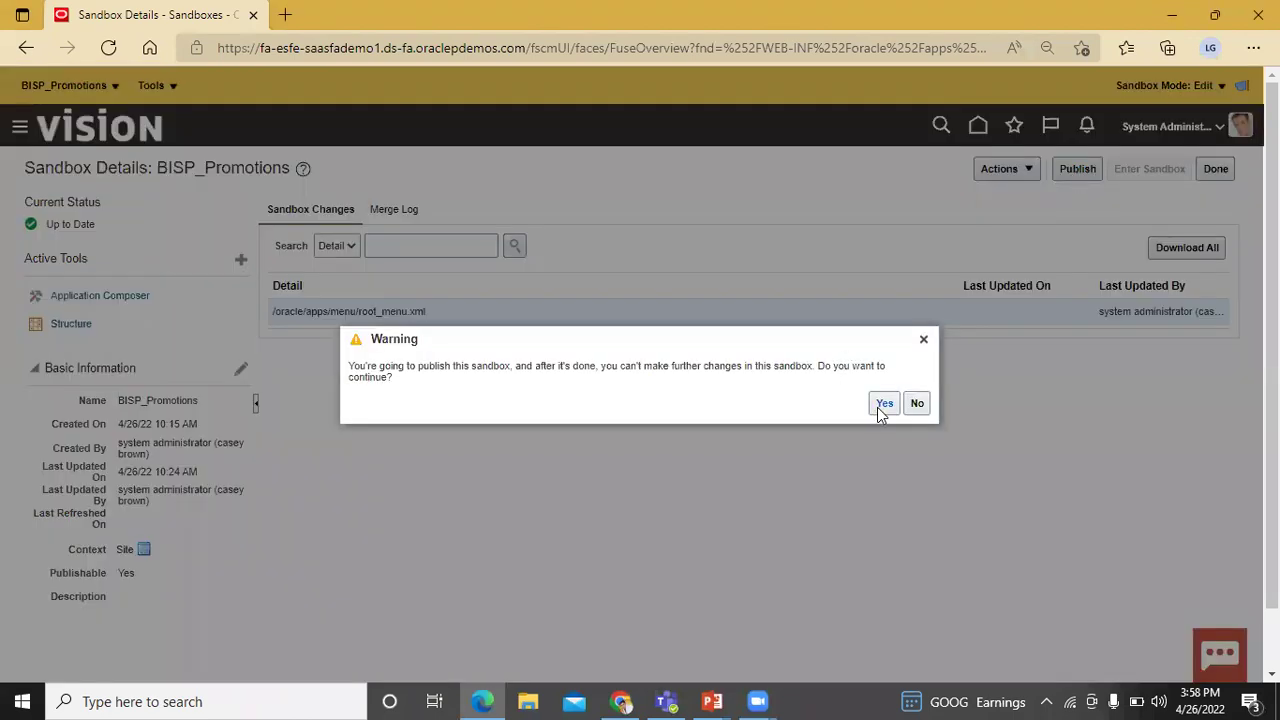
pyautogui.click(884, 404)
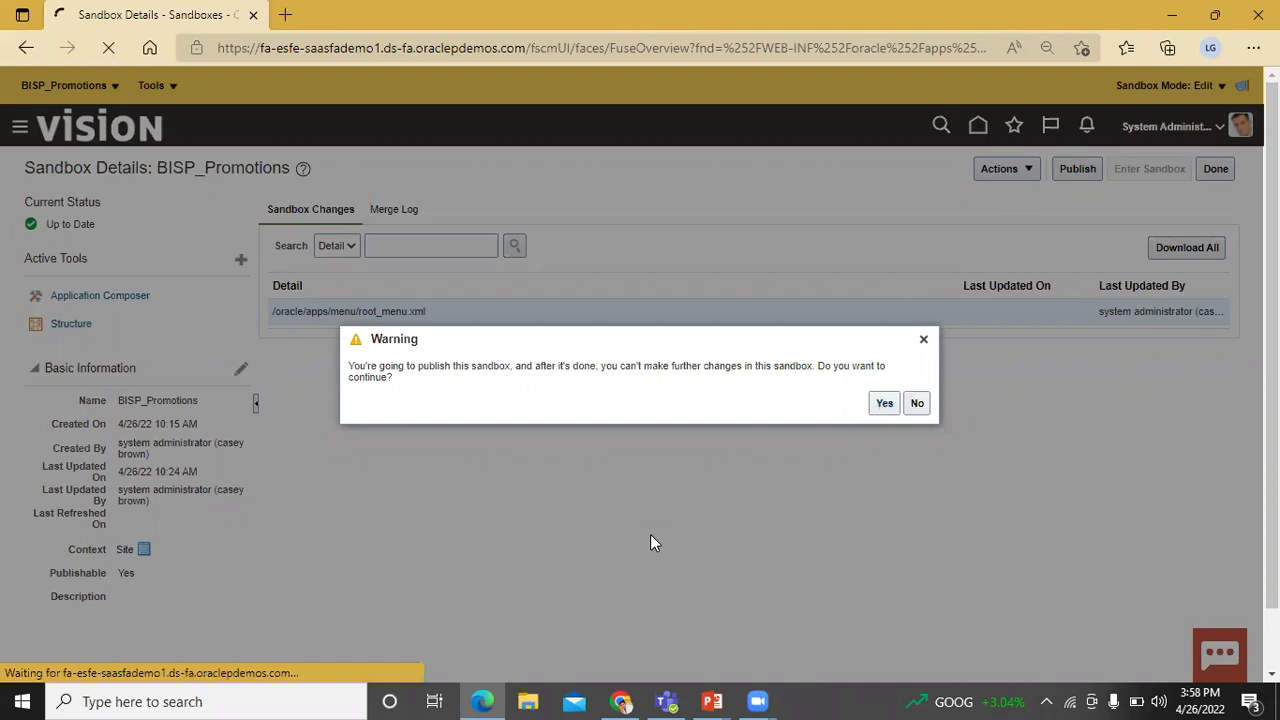